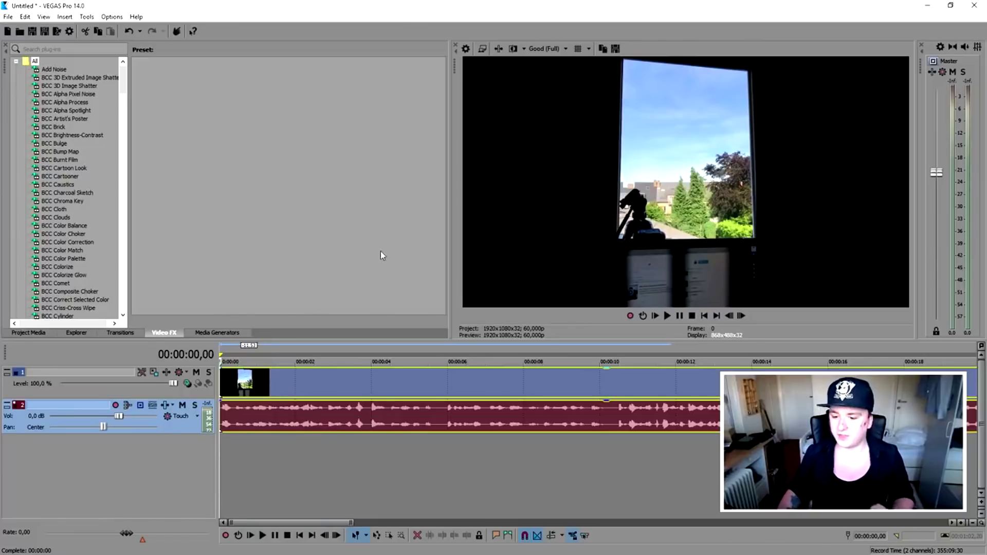
# Lower the audio event's volume to silence and play the phone test clip from the start, skipping further along the timeline
pyautogui.scroll(-3, 345, 343)
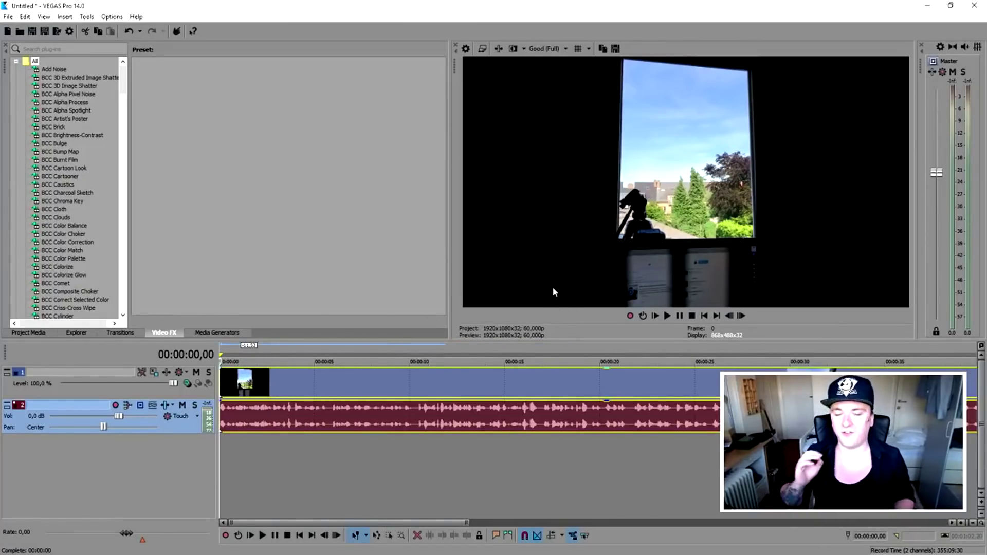
pyautogui.moveTo(335, 402); pyautogui.dragTo(345, 468)
pyautogui.click(704, 316)
pyautogui.click(667, 316)
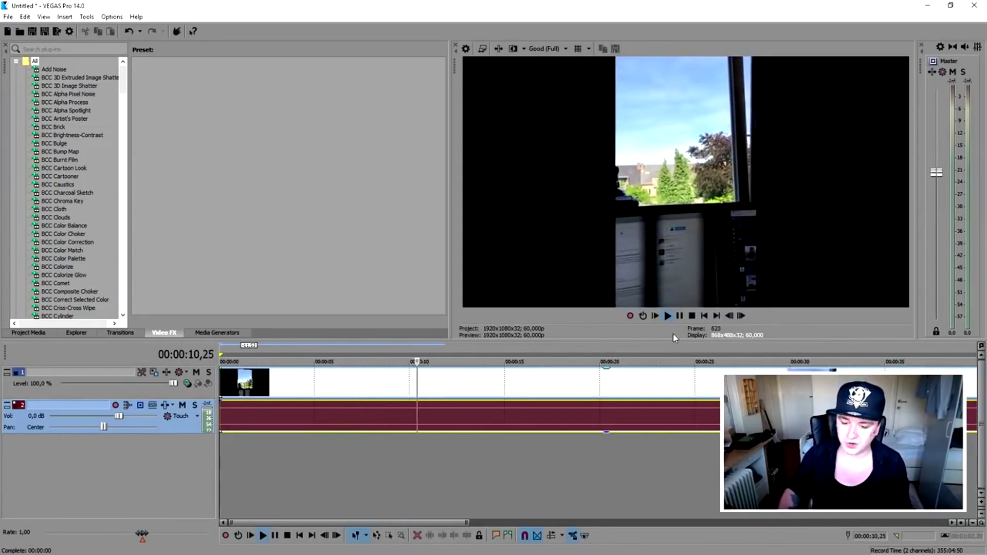
pyautogui.click(492, 351)
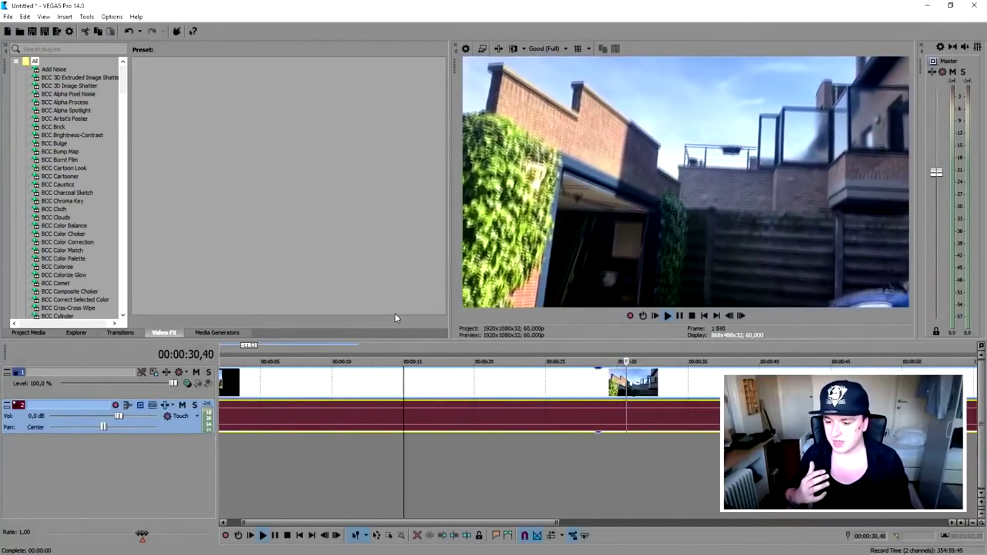
pyautogui.scroll(-5, 550, 360)
pyautogui.press('space')
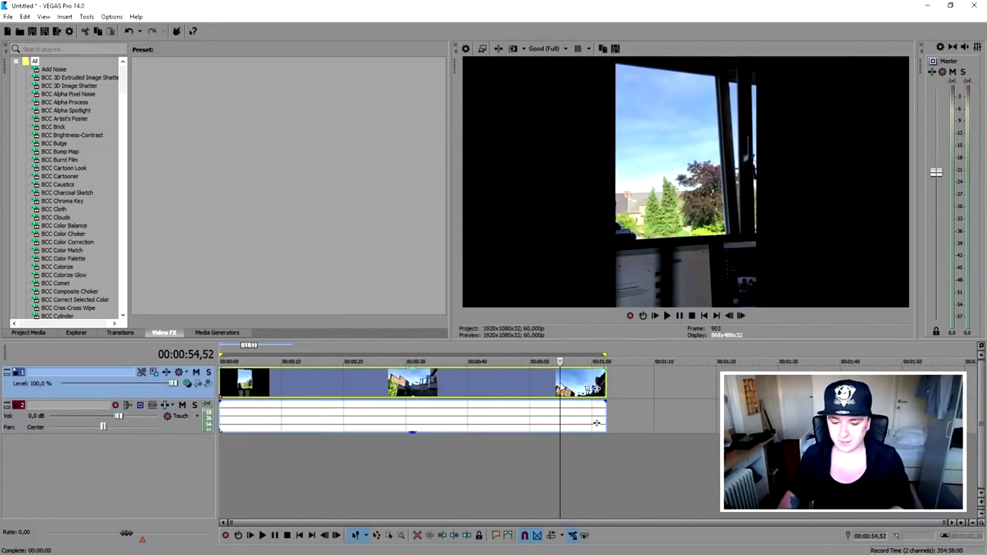
# Delete the current clip and place IMG_2178.MOV from the project folder at the start of the timeline
pyautogui.click(560, 383)
pyautogui.press('Delete')
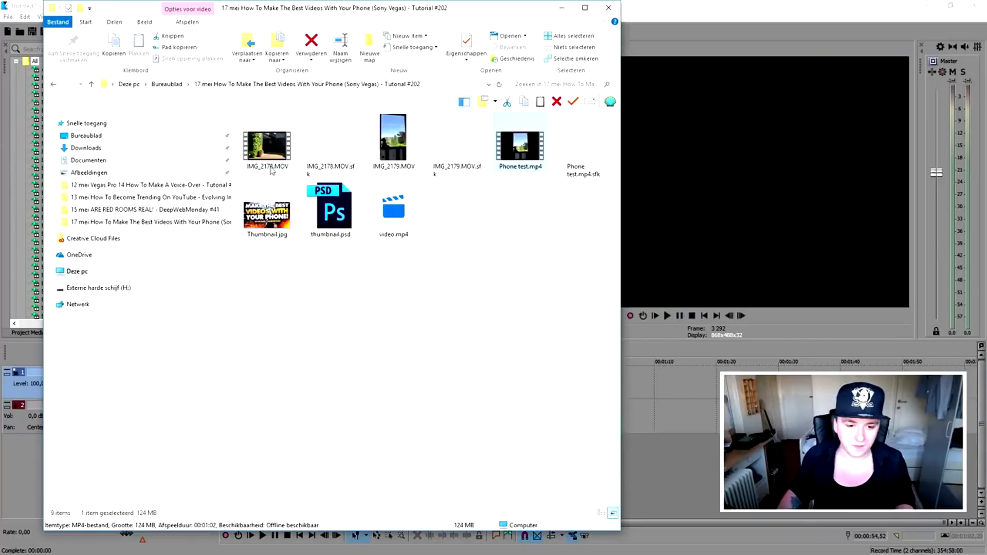
pyautogui.moveTo(271, 171); pyautogui.dragTo(240, 389)
pyautogui.scroll(4, 496, 395)
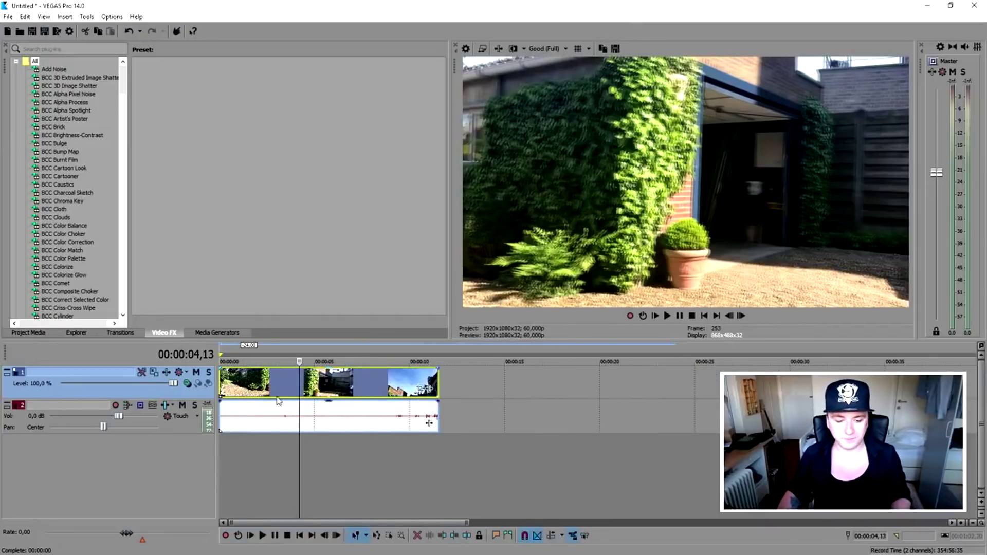
# Turn off Maintain aspect ratio in the properties of the IMG_2178 video event
pyautogui.click(241, 396)
pyautogui.scroll(3, 422, 398)
pyautogui.rightClick(402, 386)
pyautogui.click(420, 389)
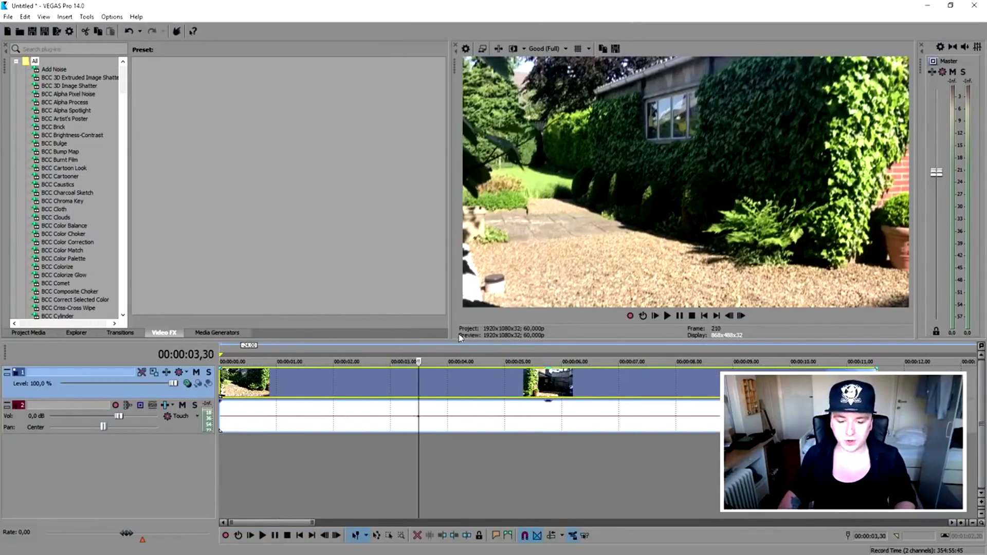
pyautogui.rightClick(401, 388)
pyautogui.click(425, 376)
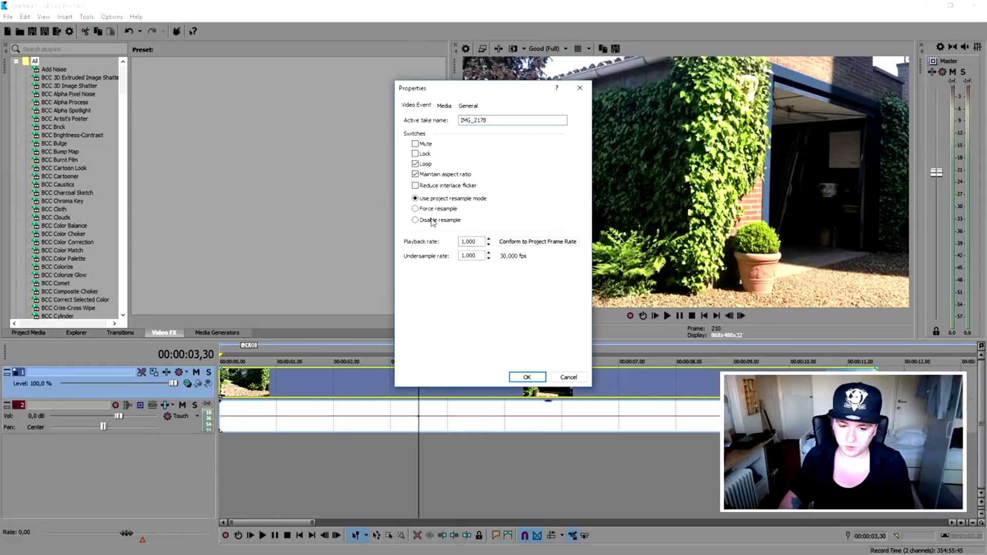
pyautogui.click(437, 175)
pyautogui.press('Return')
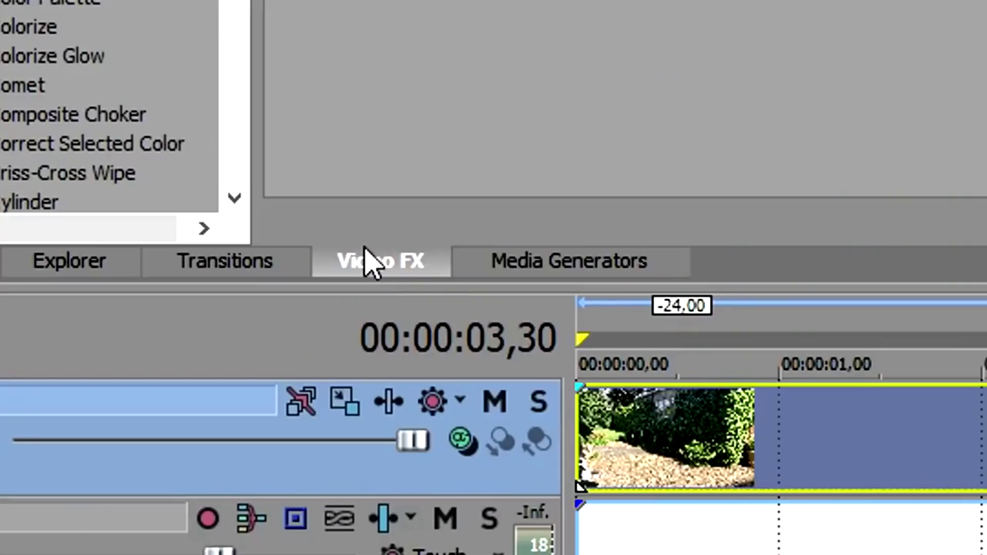
# Apply the default preset of the VEGAS Brightness and Contrast effect to the IMG_2178 video event
pyautogui.scroll(-20, 67, 190)
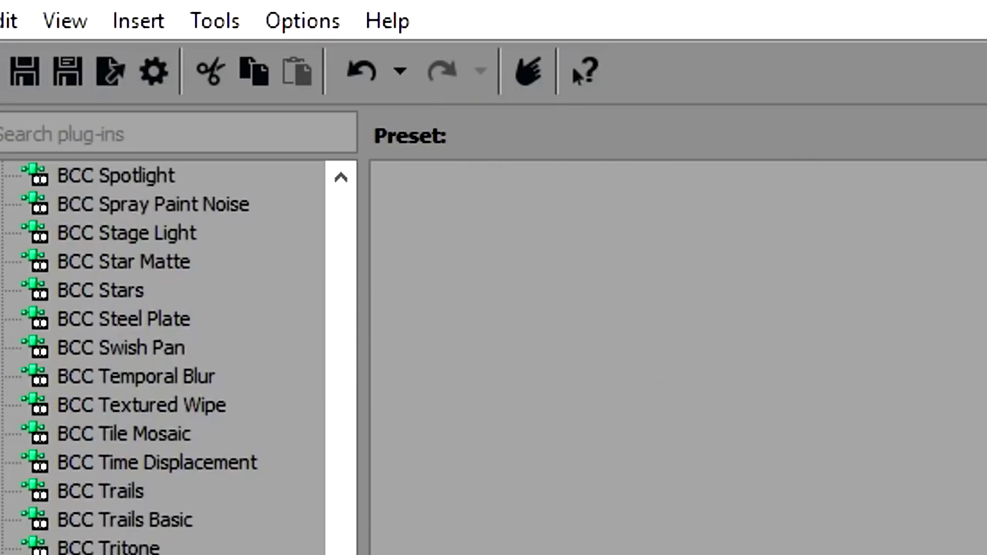
pyautogui.scroll(-5, 165, 360)
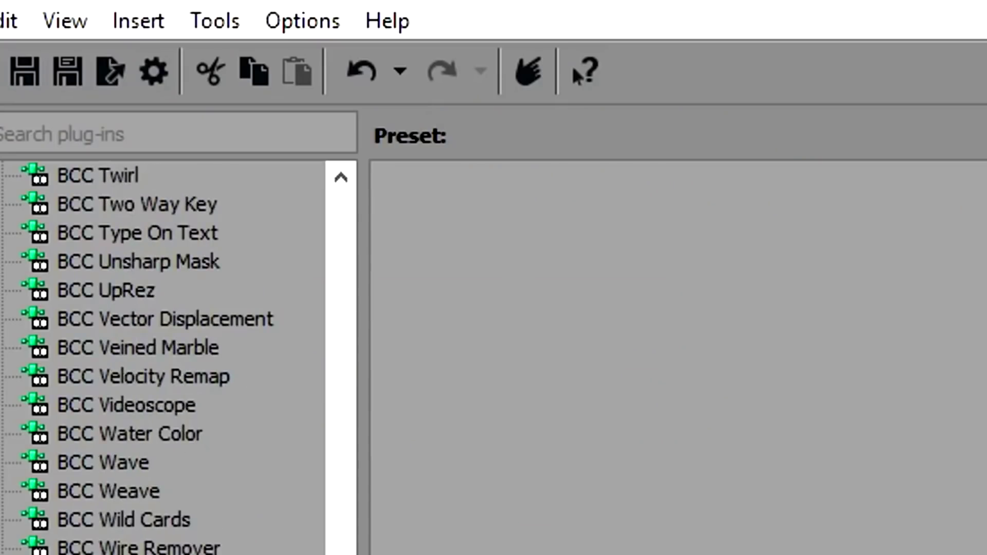
pyautogui.scroll(-3, 164, 360)
pyautogui.click(167, 554)
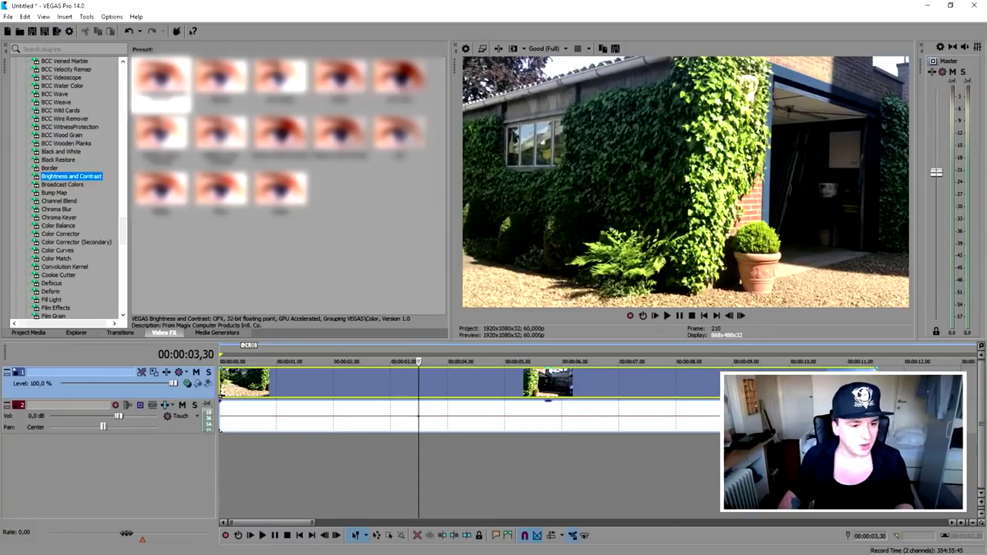
pyautogui.click(161, 79)
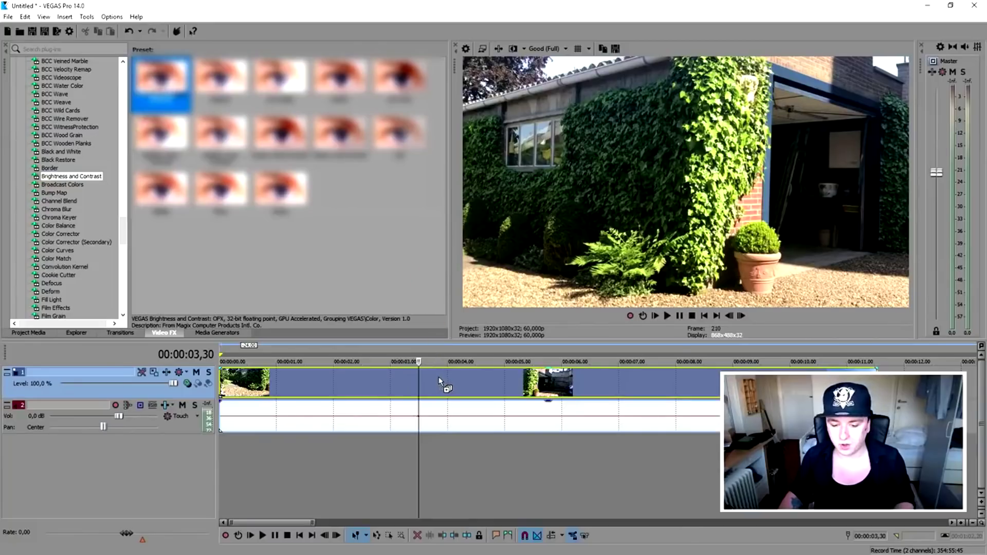
pyautogui.moveTo(440, 379); pyautogui.dragTo(439, 378)
# Set the Brightness and Contrast effect's contrast to 0,224 and close the effect settings
pyautogui.moveTo(376, 171)
pyautogui.mouseDown()
pyautogui.moveTo(436, 219)
pyautogui.moveTo(479, 309)
pyautogui.mouseUp()
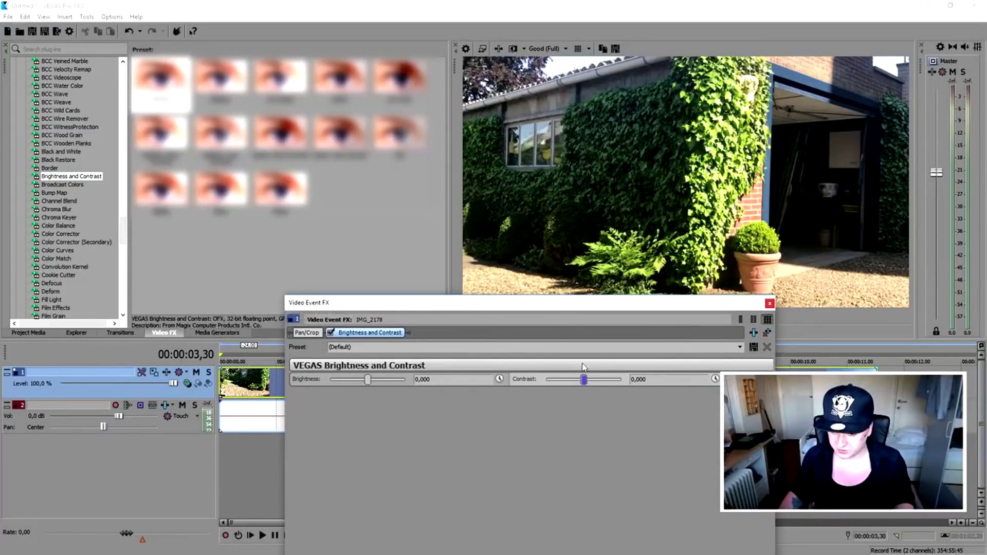
pyautogui.moveTo(554, 308); pyautogui.dragTo(554, 337)
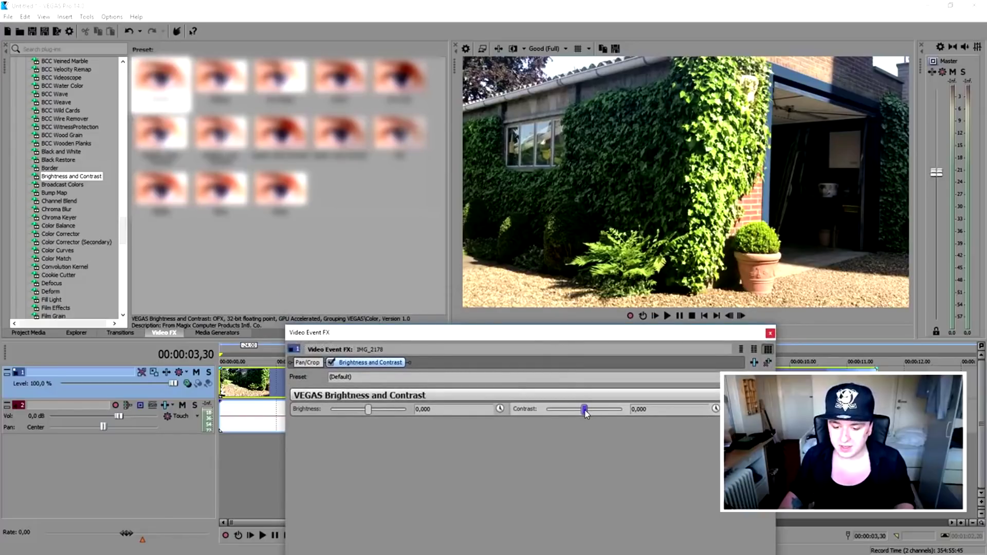
pyautogui.moveTo(590, 415); pyautogui.dragTo(595, 412)
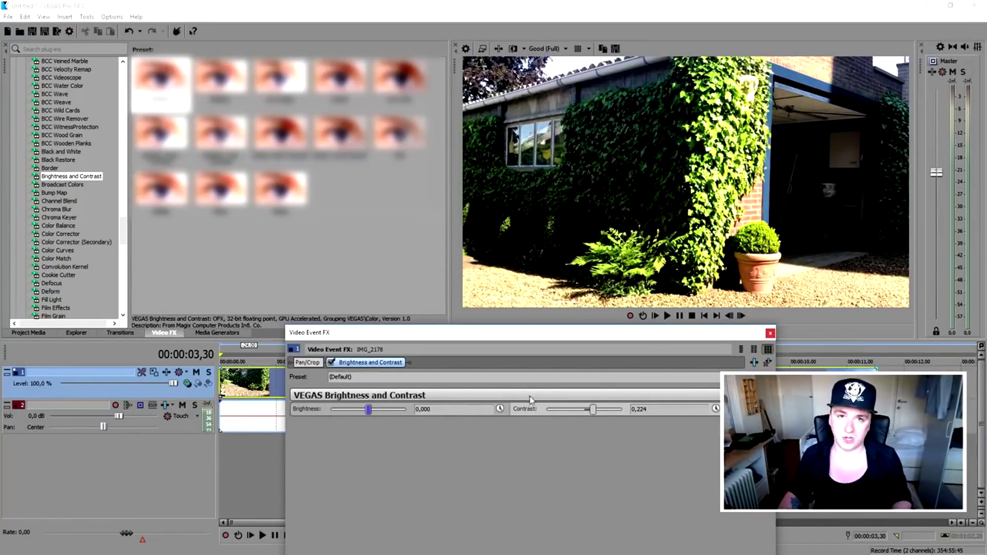
pyautogui.click(771, 334)
# Play the clip from the start and check the contrast adjustment at several points along the timeline
pyautogui.click(705, 316)
pyautogui.press('space')
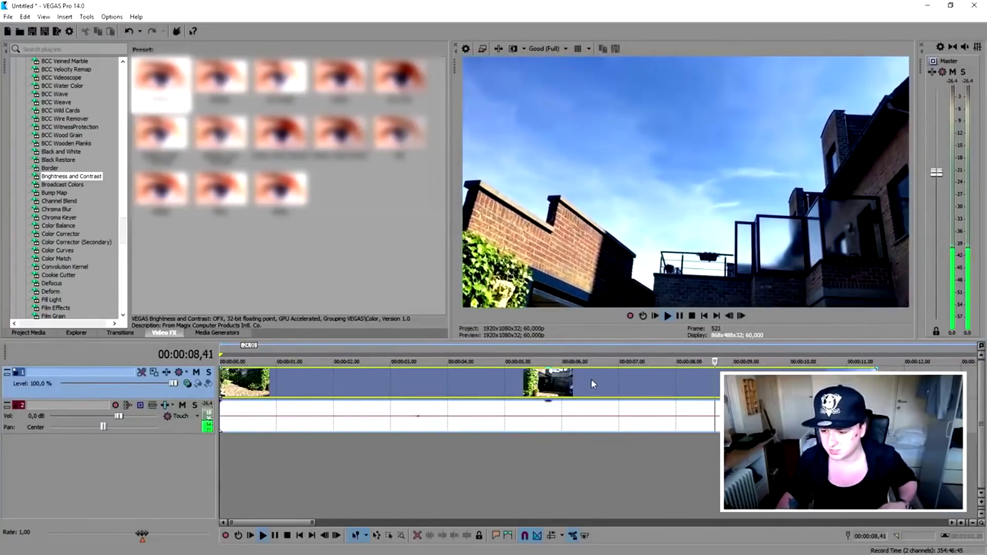
pyautogui.press('space')
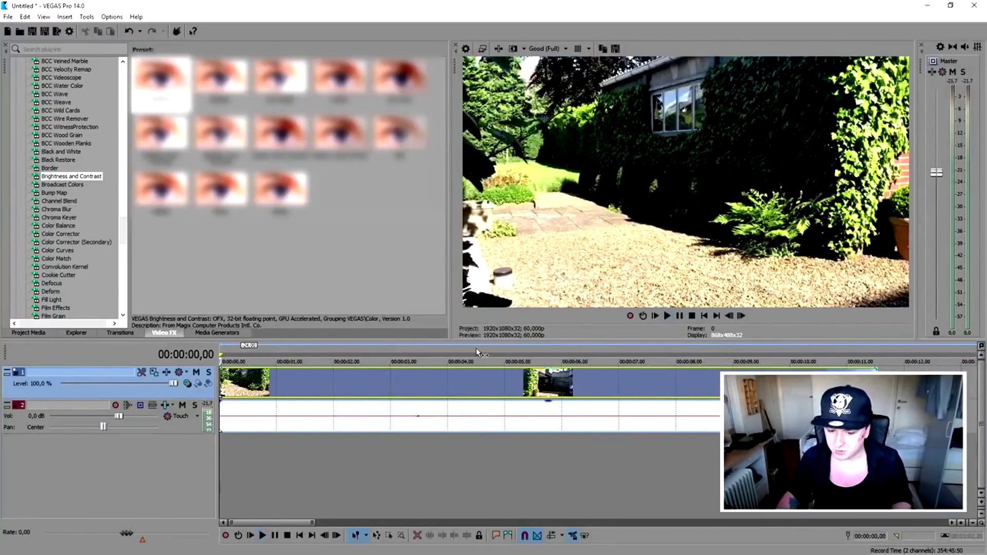
pyautogui.click(476, 348)
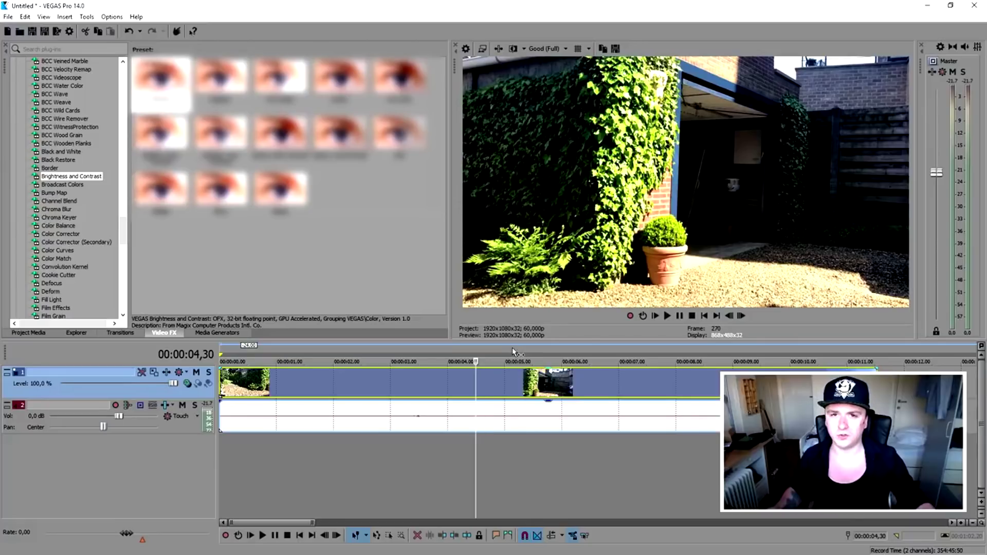
pyautogui.click(605, 352)
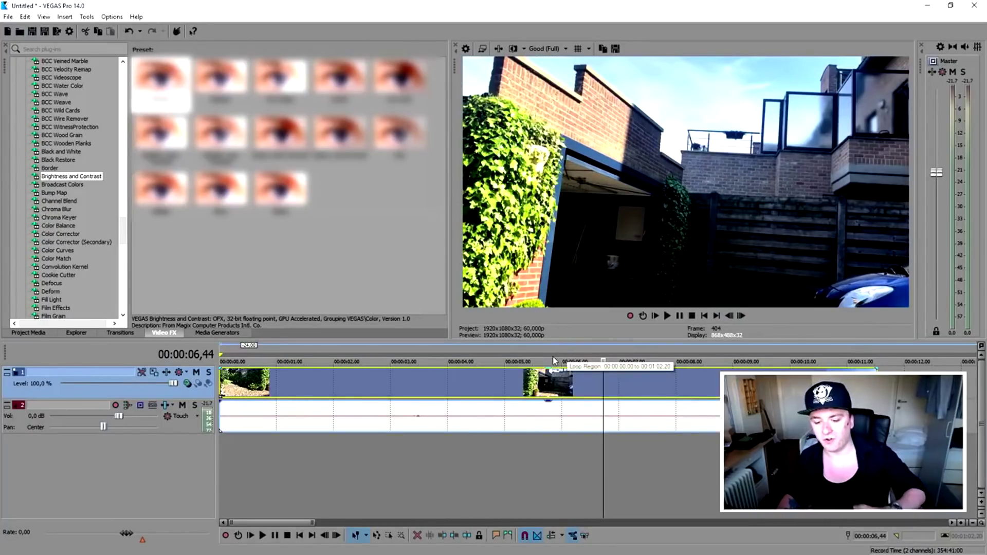
pyautogui.click(532, 349)
pyautogui.click(602, 345)
pyautogui.click(648, 349)
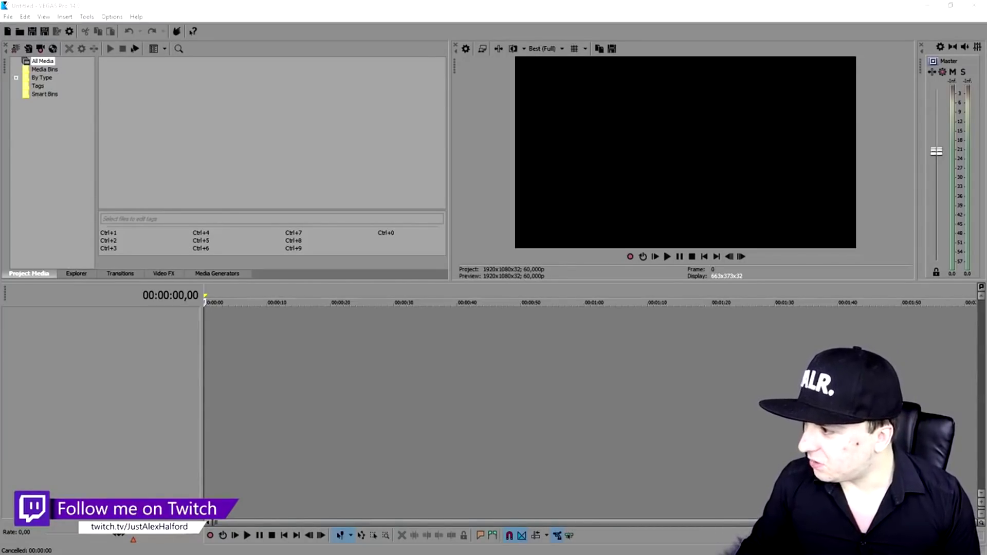
# Open the project FREE TEMPLATEBY COOPER.veg from the file explorer, leaving the missing Black Bars.png offline
pyautogui.hotkey('alt', 'Tab')
pyautogui.moveTo(597, 38); pyautogui.dragTo(605, 77)
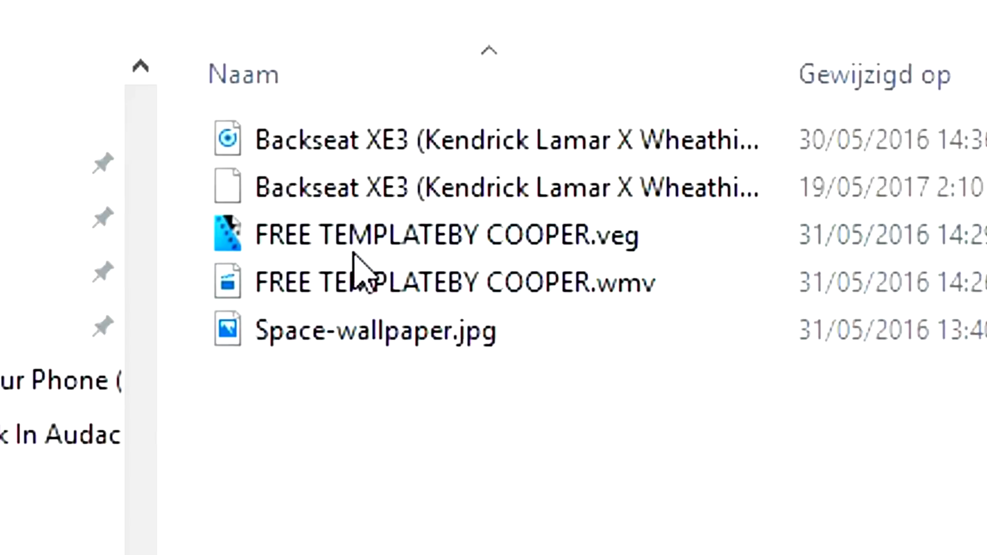
pyautogui.doubleClick(501, 231)
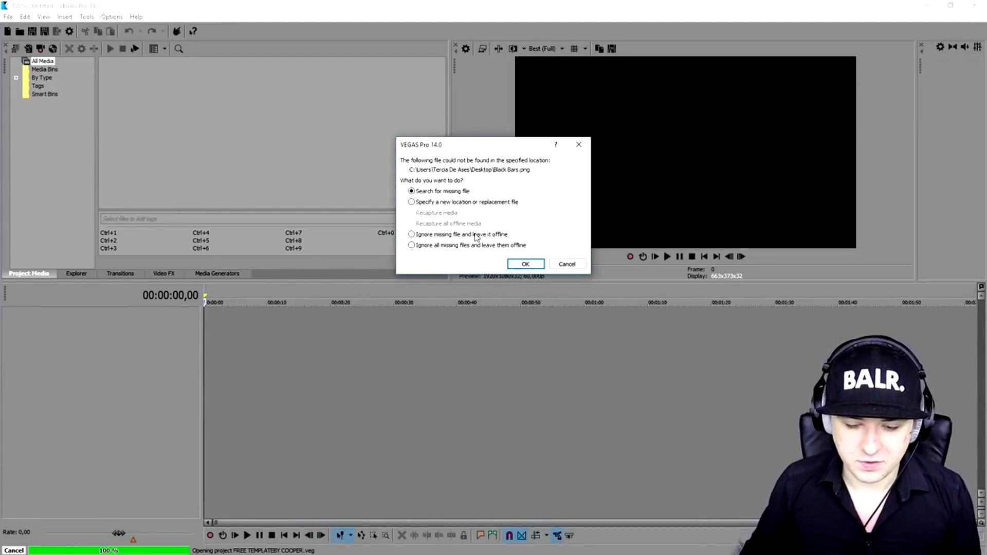
pyautogui.click(524, 263)
pyautogui.click(474, 218)
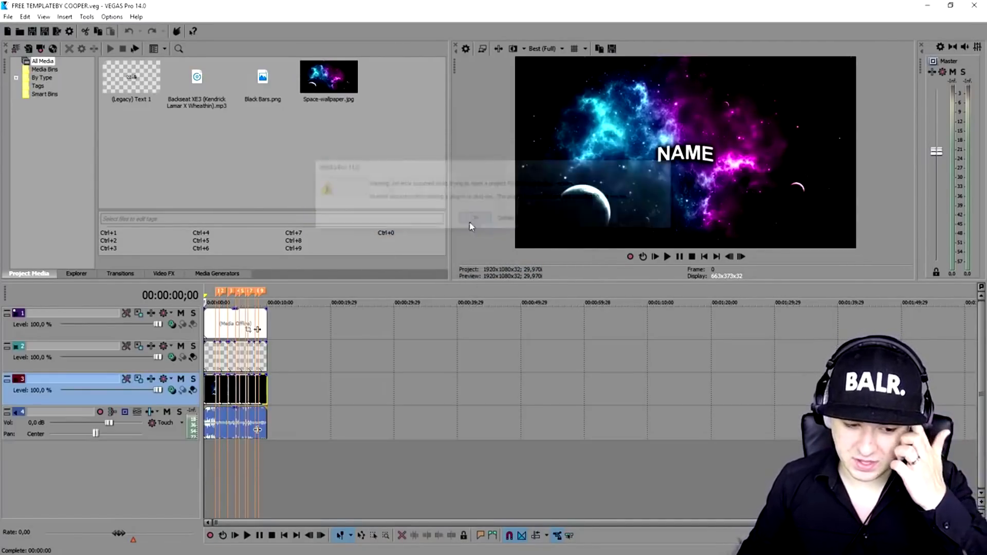
# Delete the music event from track 4 and preview the intro template from the start
pyautogui.click(296, 435)
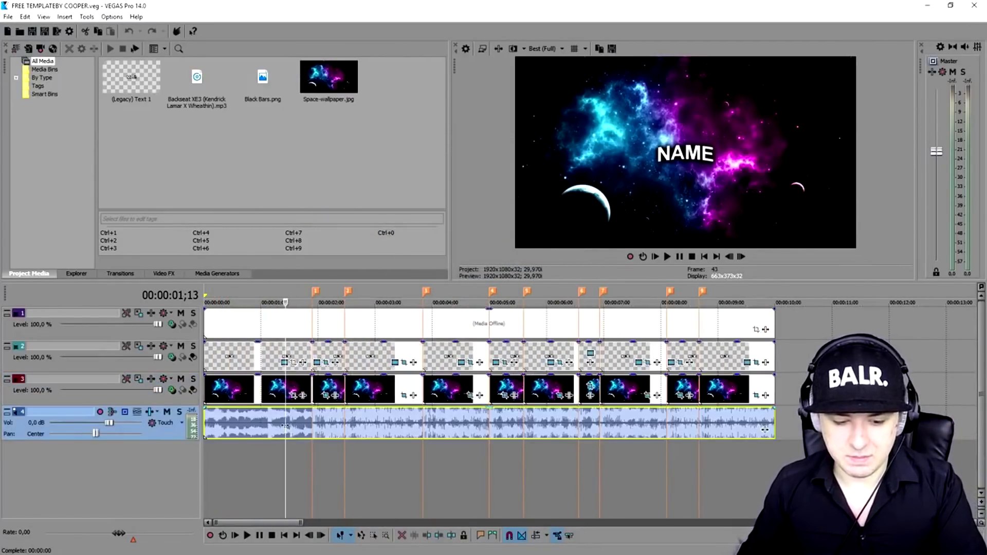
pyautogui.press('Delete')
pyautogui.click(705, 257)
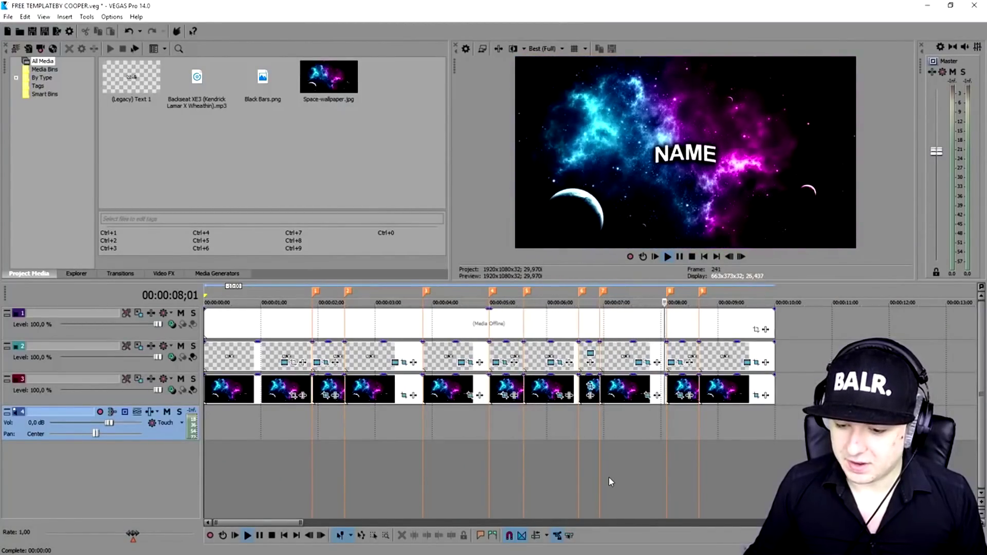
pyautogui.press('space')
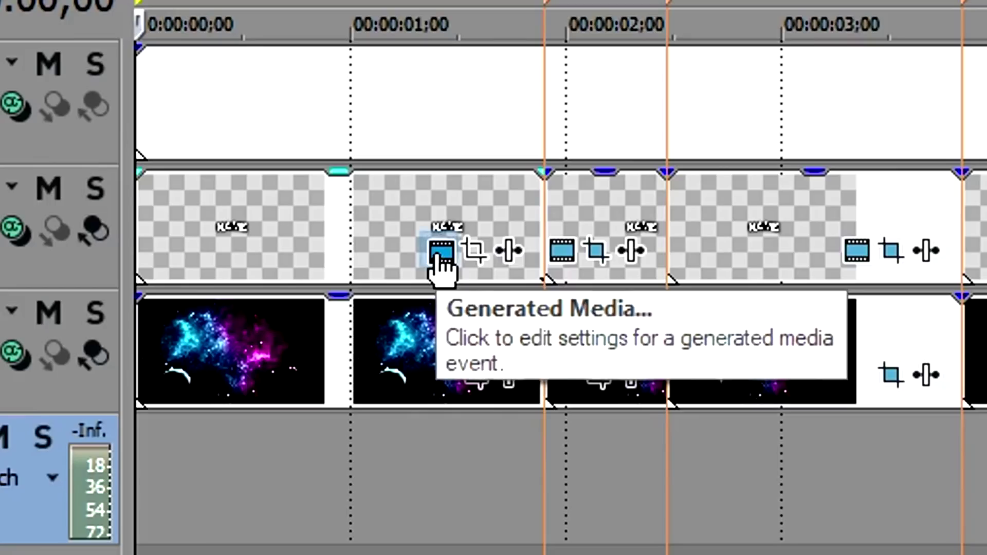
# Replace the placeholder title text NAME with the channel name in the generated text event on track 2
pyautogui.click(439, 252)
pyautogui.doubleClick(451, 437)
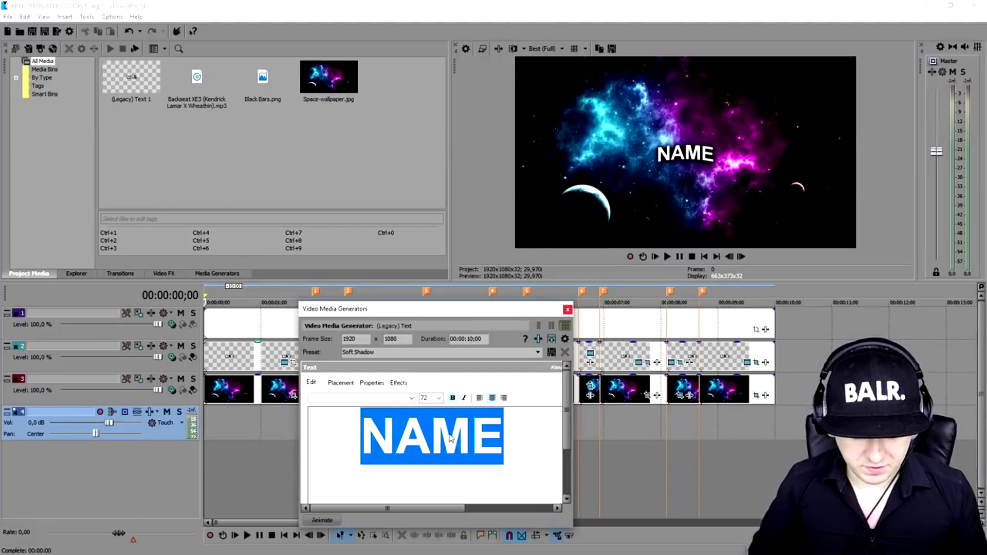
pyautogui.write('JustAlex')
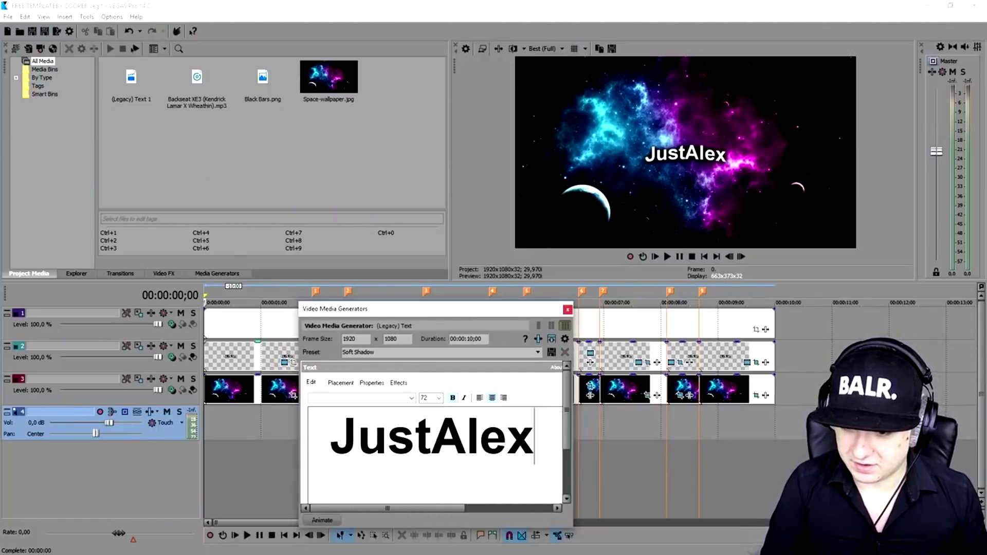
pyautogui.write('Halford')
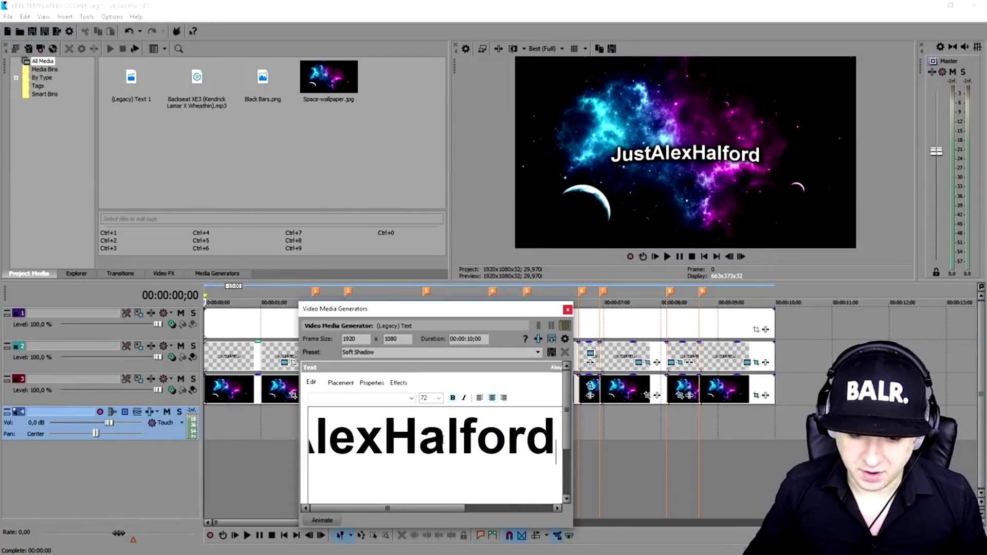
# Set the font of the whole title text to 10 Cent Soviet
pyautogui.hotkey('ctrl', 'a')
pyautogui.click(378, 398)
pyautogui.click(374, 351)
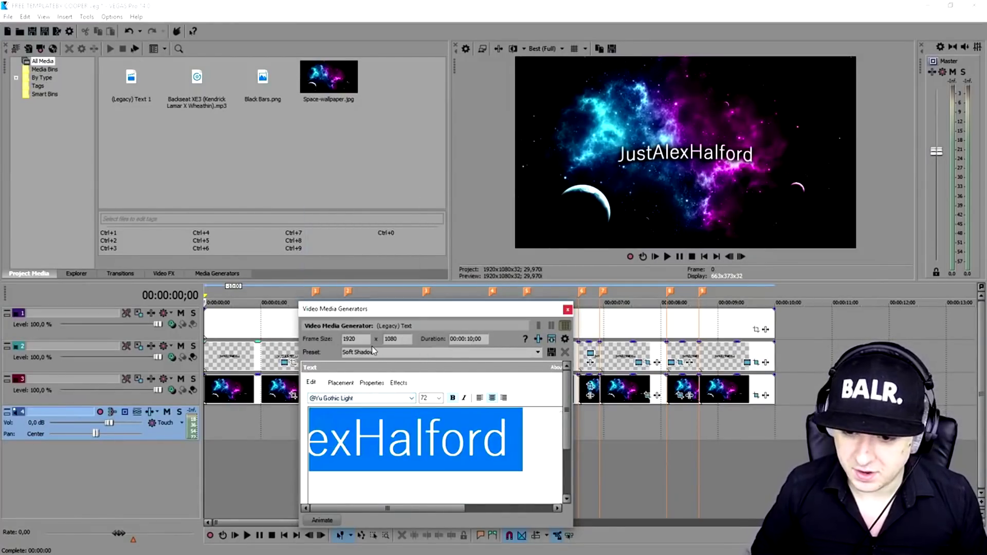
pyautogui.press('Up')
pyautogui.press('Up')
pyautogui.press('Up')
pyautogui.press('Up')
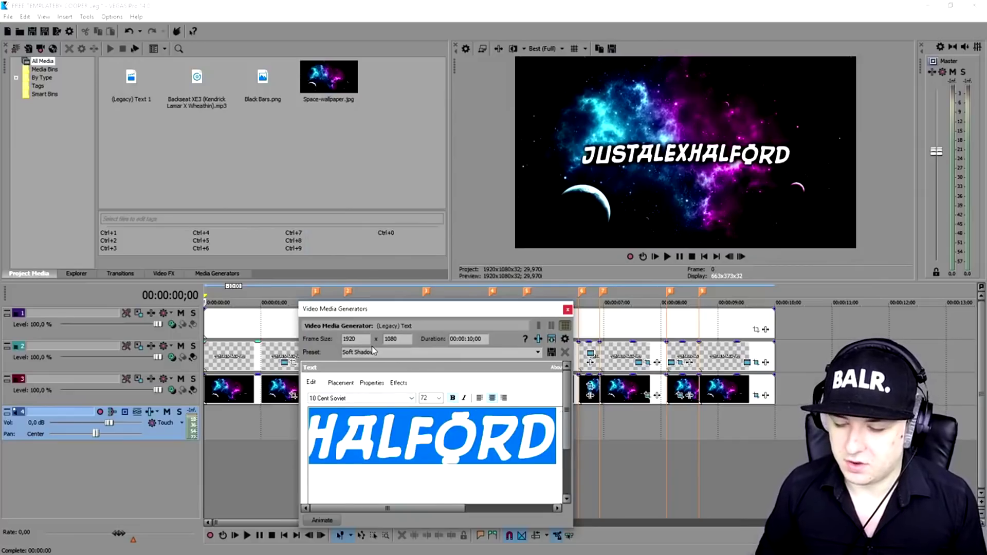
pyautogui.press('Up')
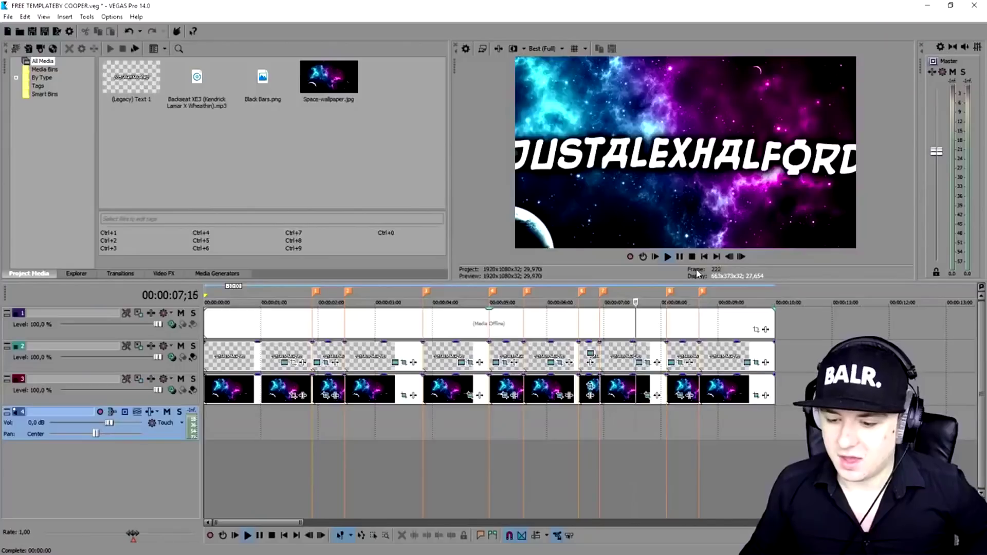
# Preview the intro animation with the customised title, then stop playback
pyautogui.press('space')
pyautogui.press('space')
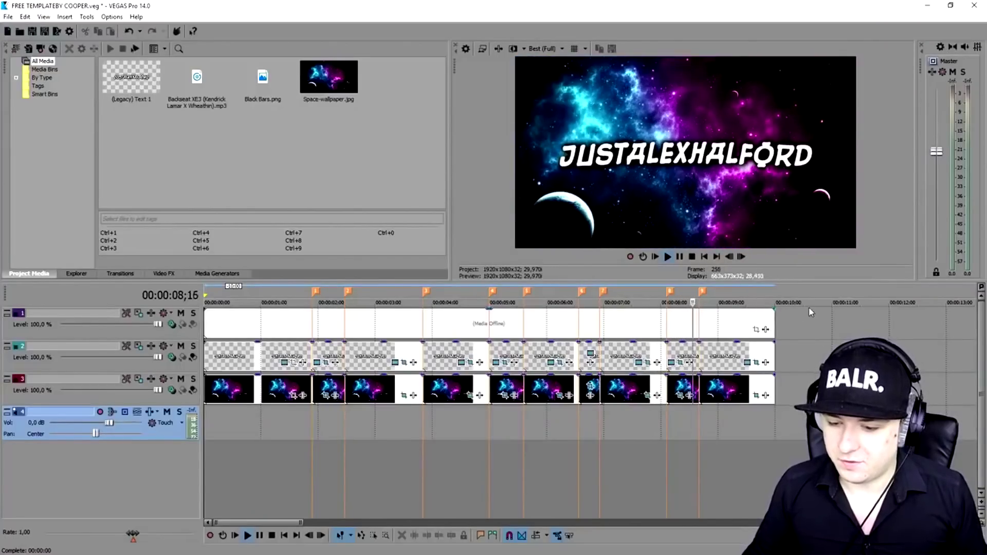
pyautogui.press('space')
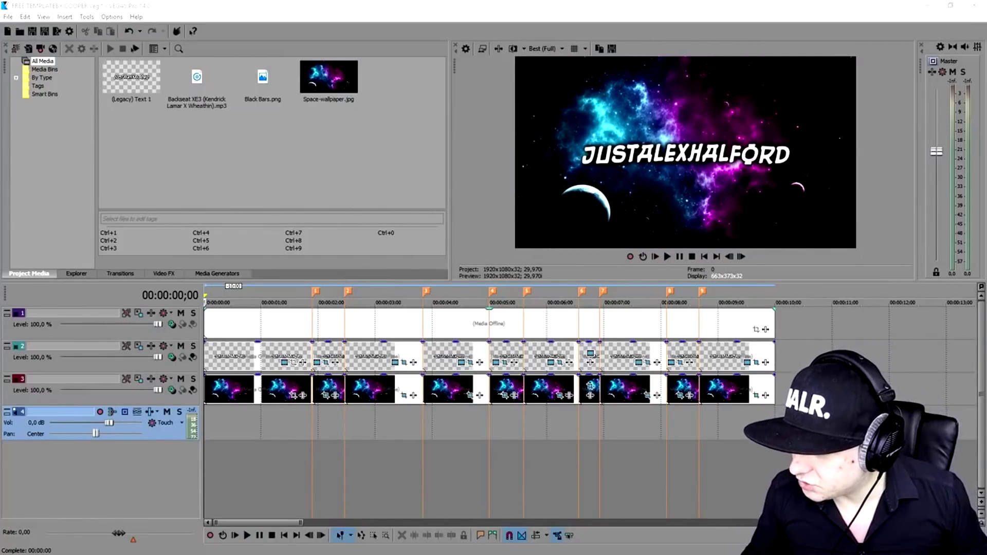
# Add the Culture Code song to track 4, cut off its first 10 seconds and move the remainder to the project start
pyautogui.moveTo(413, 440); pyautogui.dragTo(165, 433)
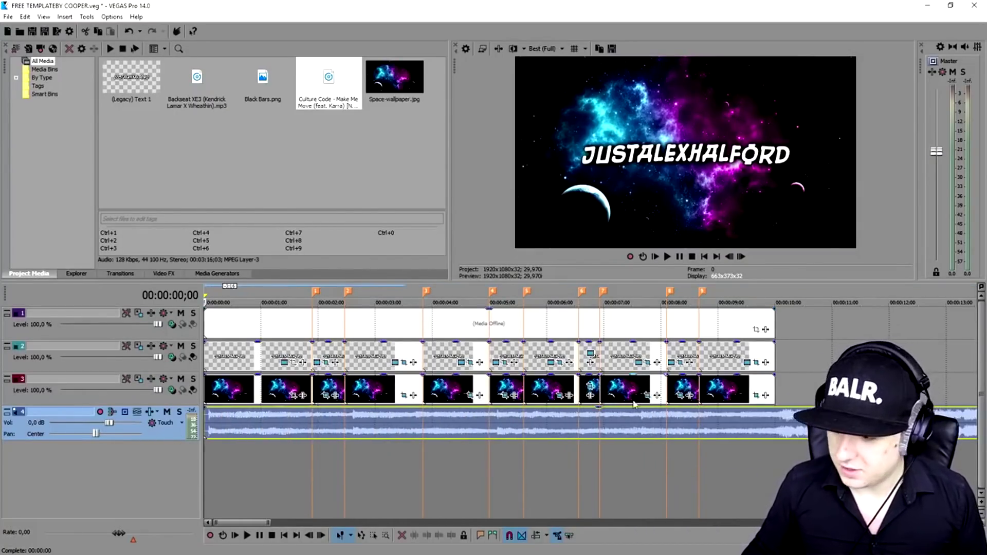
pyautogui.scroll(-8, 540, 414)
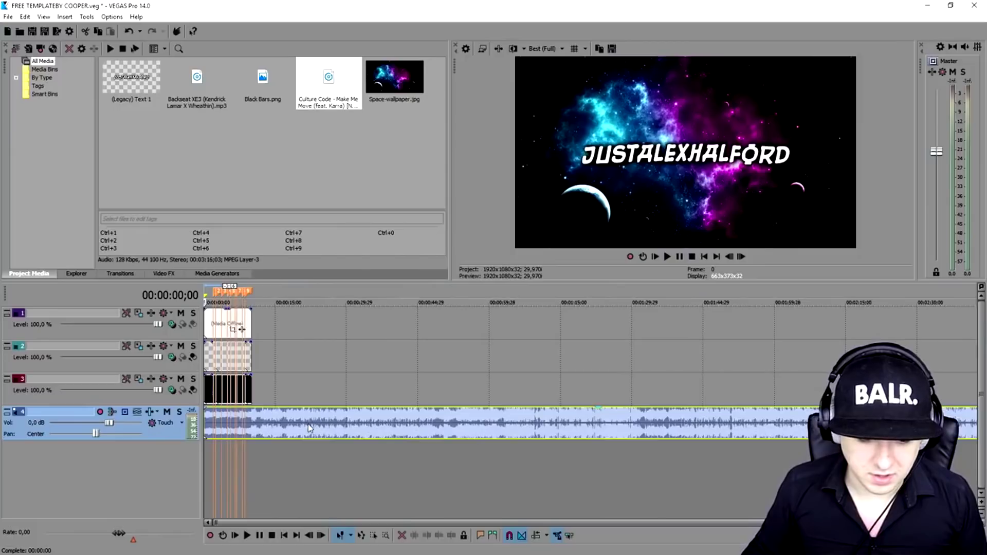
pyautogui.scroll(4, 415, 414)
pyautogui.click(393, 414)
pyautogui.scroll(3, 589, 423)
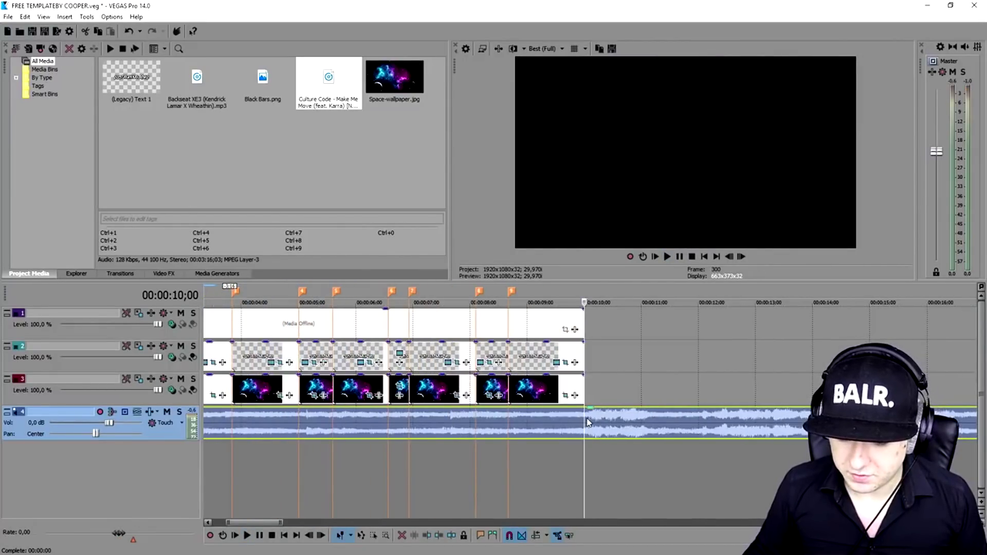
pyautogui.press('s')
pyautogui.scroll(-2, 589, 423)
pyautogui.press('Delete')
pyautogui.moveTo(528, 432); pyautogui.dragTo(243, 442)
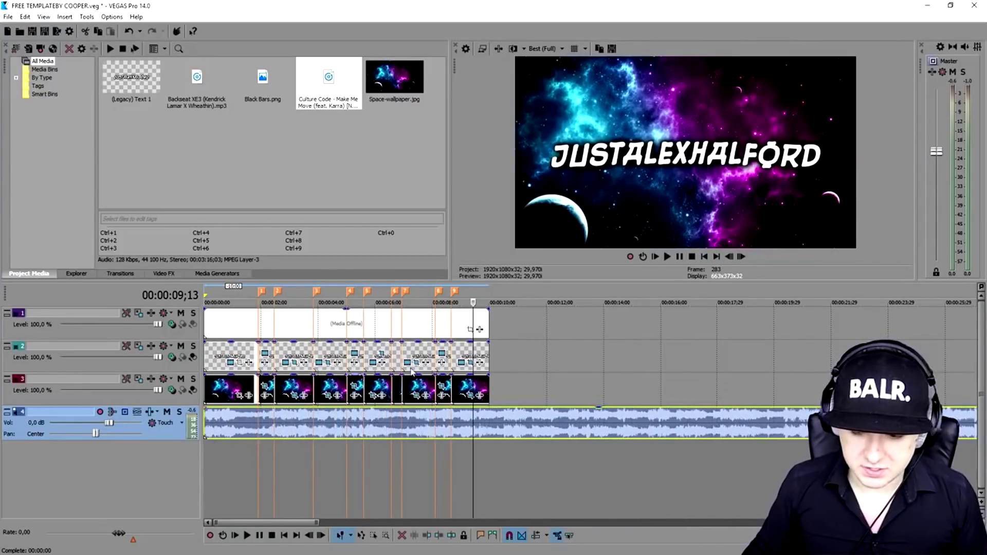
pyautogui.click(704, 258)
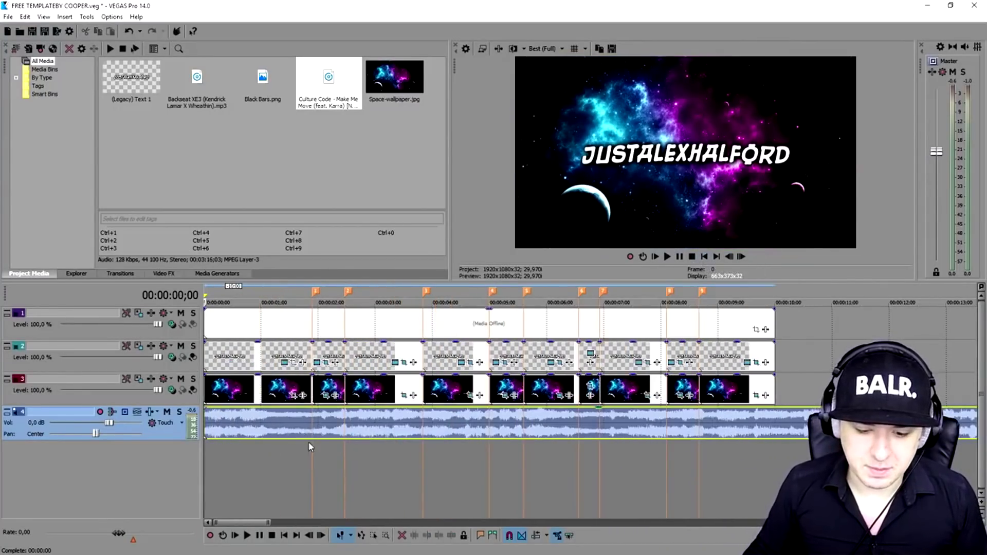
# Split the song at 00:00:10;00, where the video clips end, and delete the part after the split
pyautogui.click(490, 419)
pyautogui.press('s')
pyautogui.click(576, 423)
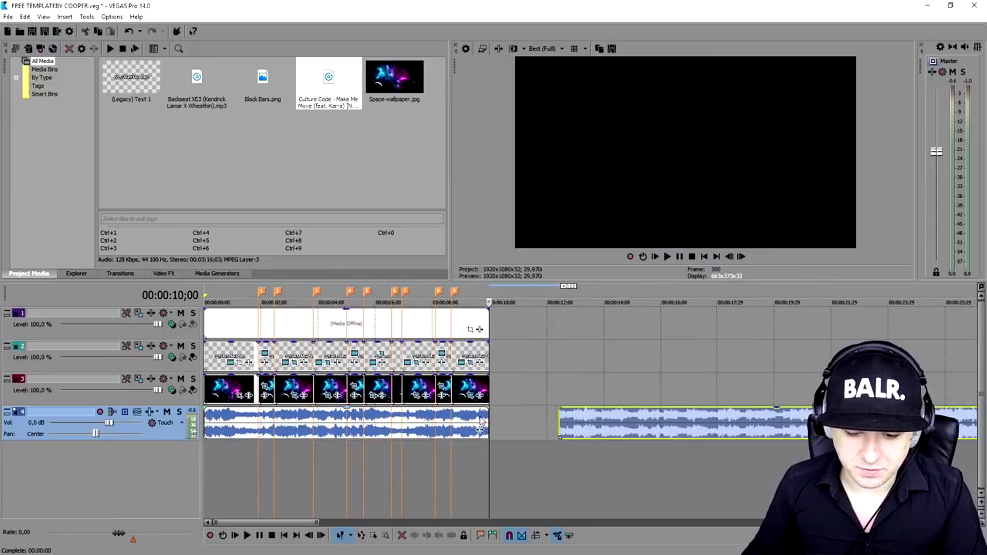
pyautogui.press('Delete')
pyautogui.click(705, 257)
pyautogui.scroll(5, 389, 444)
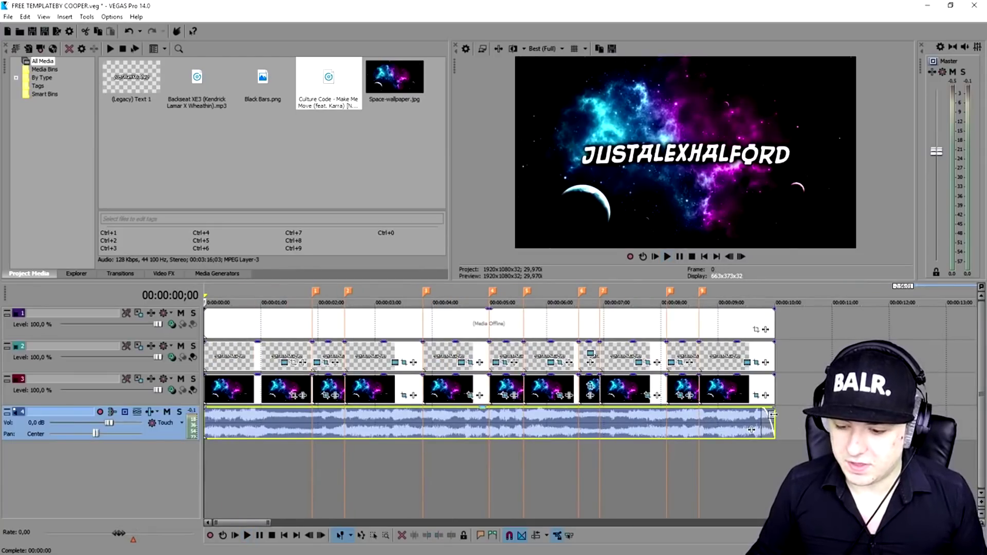
# Extend the song's end on track 4 about half a second past the video clips and play back the last seconds
pyautogui.moveTo(773, 415); pyautogui.dragTo(805, 415)
pyautogui.click(615, 323)
pyautogui.press('space')
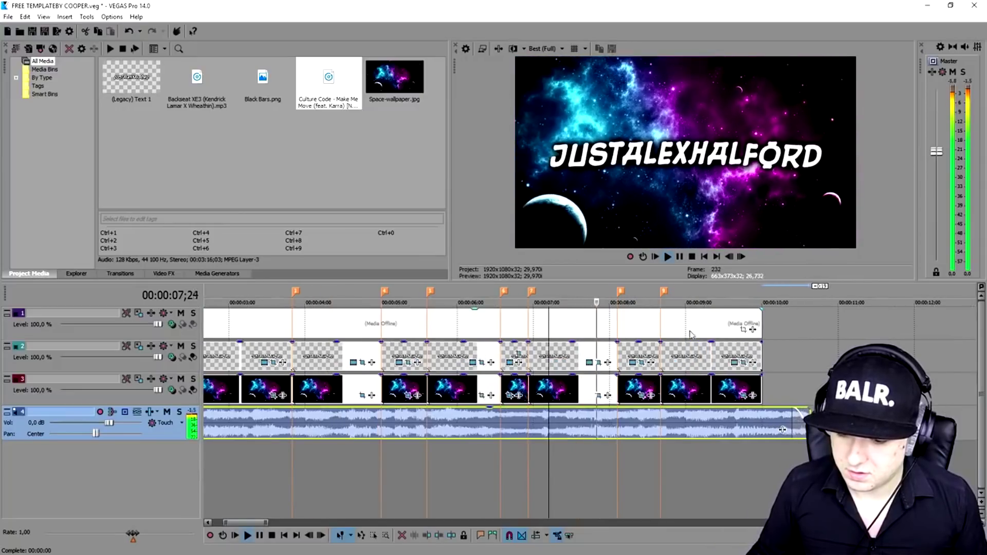
# Lengthen the song's fade-out to about half a second and trim its end by about 3 frames
pyautogui.scroll(2, 778, 416)
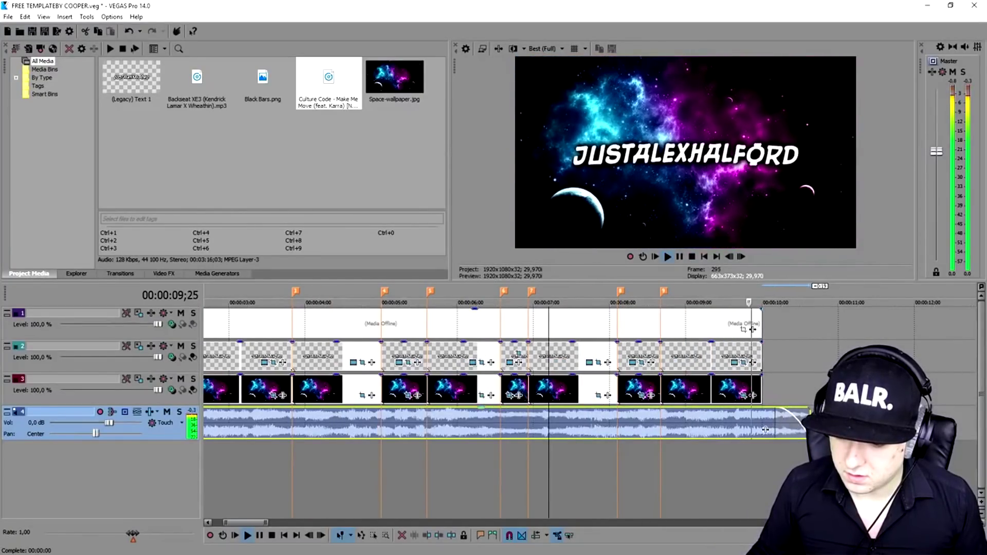
pyautogui.moveTo(778, 415); pyautogui.dragTo(771, 412)
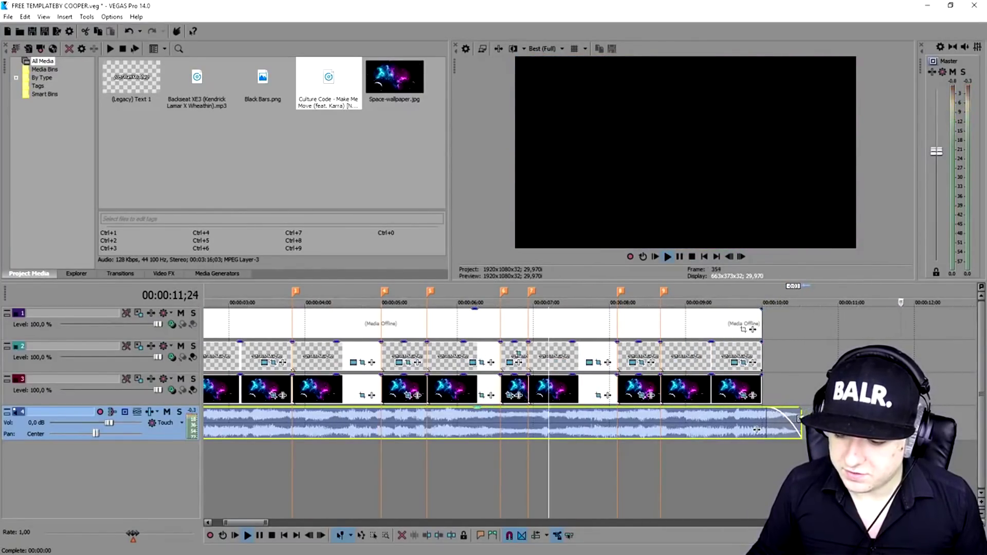
pyautogui.press('space')
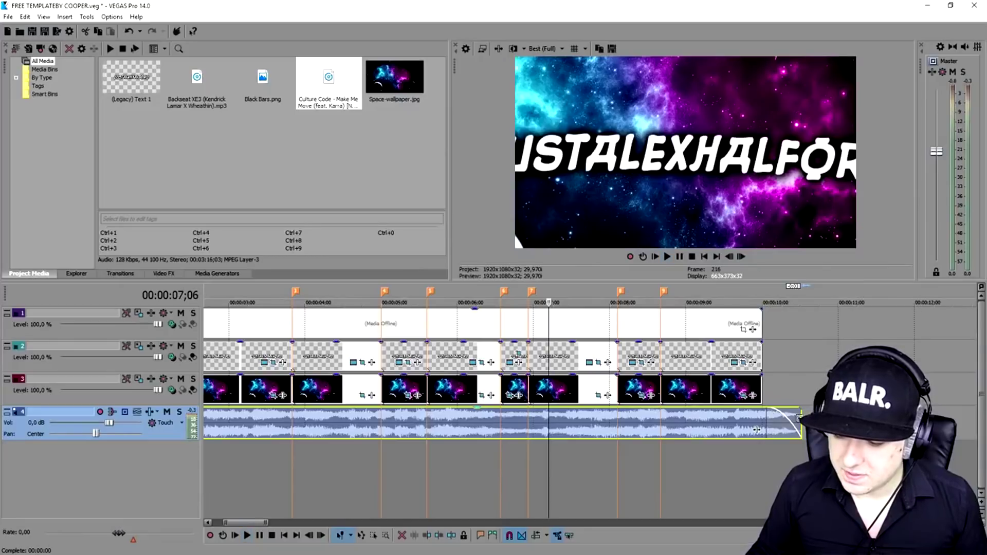
# Return to the start of the project and play the complete intro with the new music
pyautogui.click(708, 256)
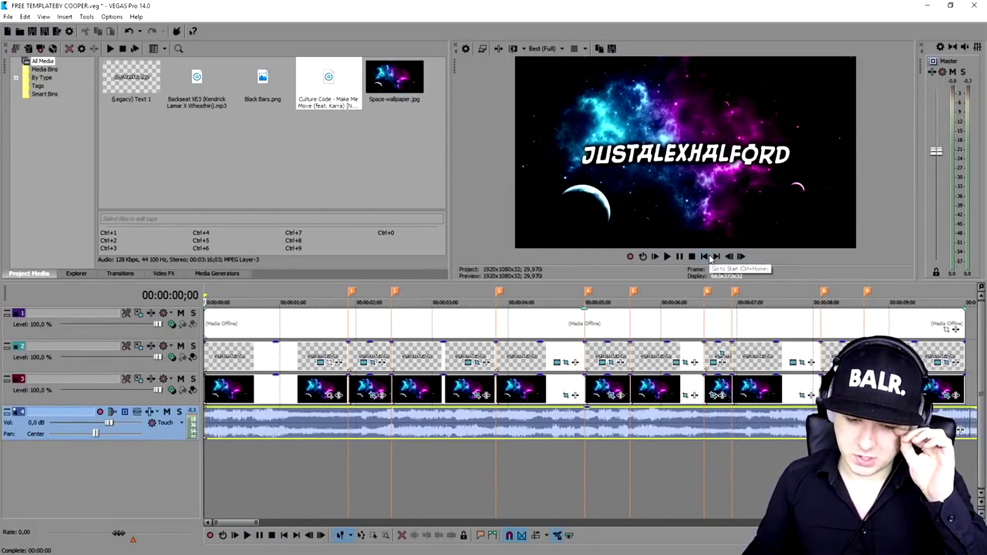
pyautogui.scroll(-5, 427, 392)
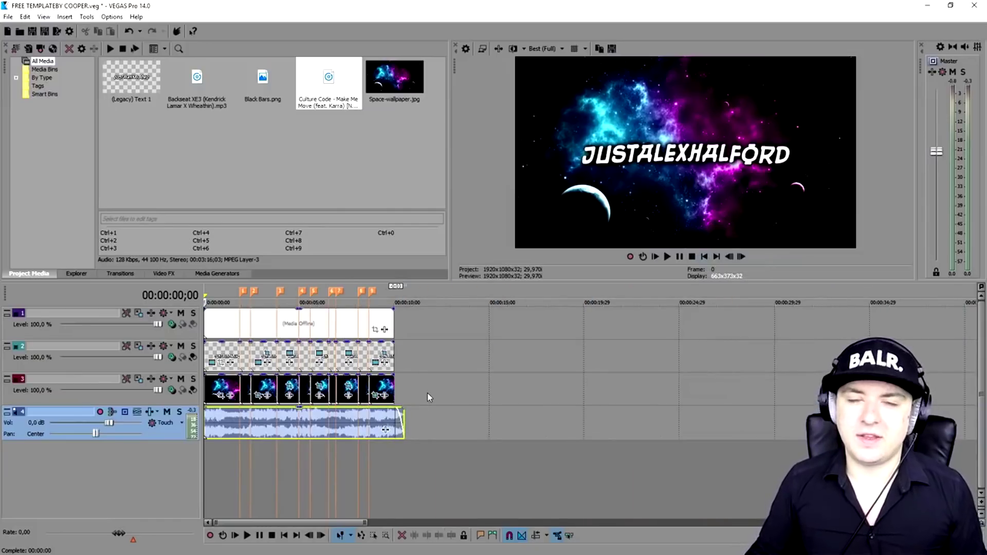
pyautogui.scroll(3, 383, 422)
pyautogui.scroll(2, 383, 422)
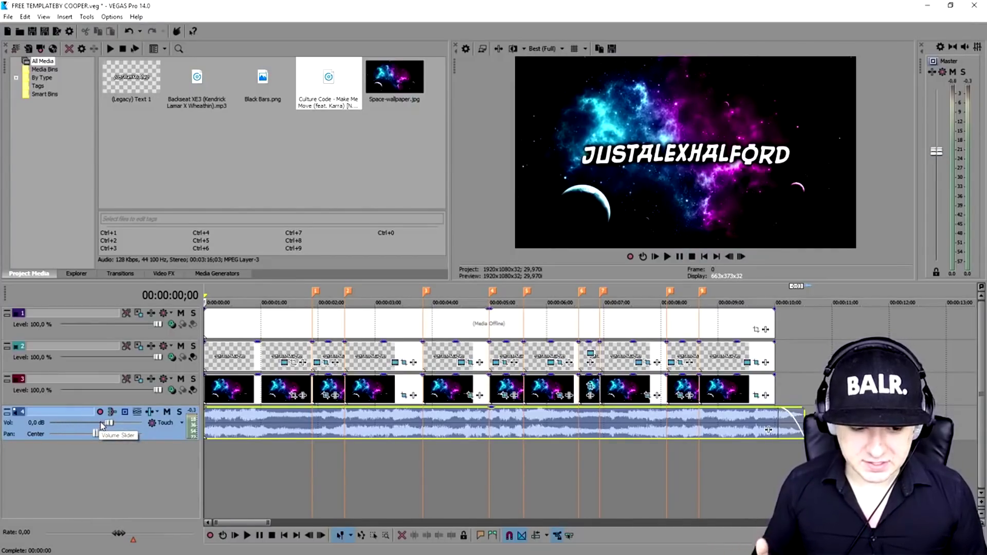
pyautogui.press('space')
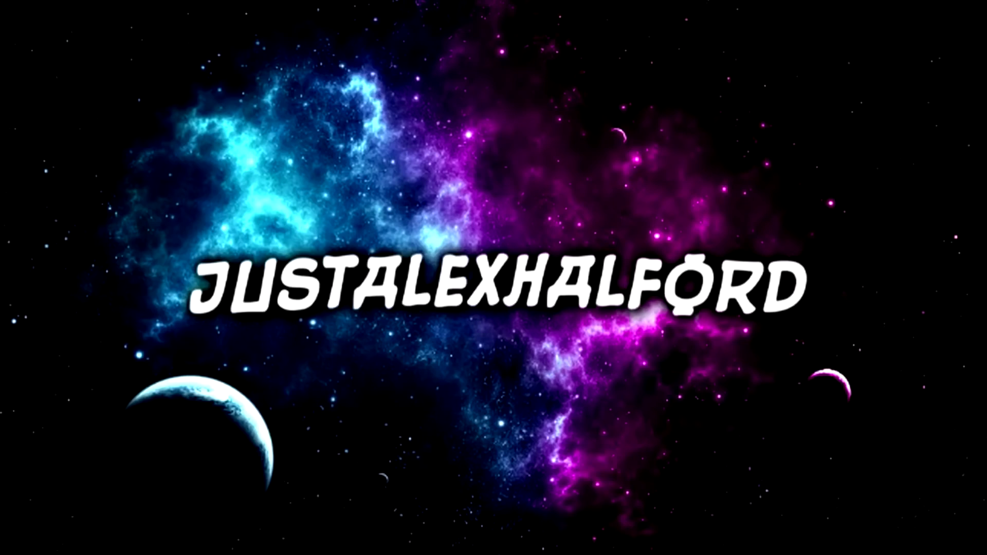